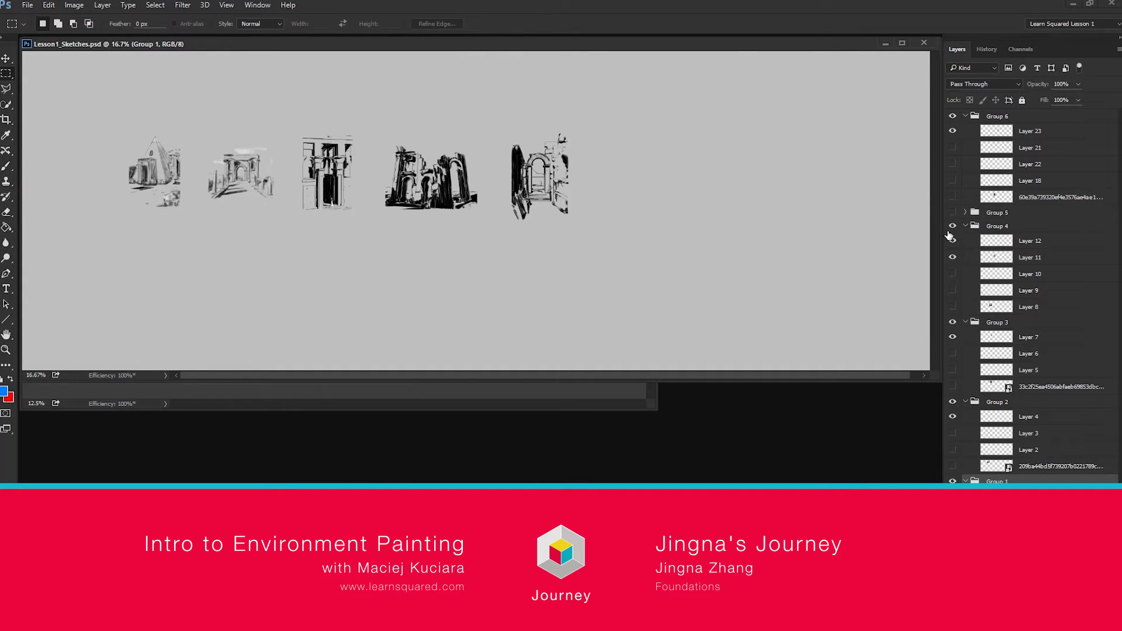
# Step: Check the fourth, second and fifth sketches by toggling their visibility, and collapse Group 6
pyautogui.click(952, 227)
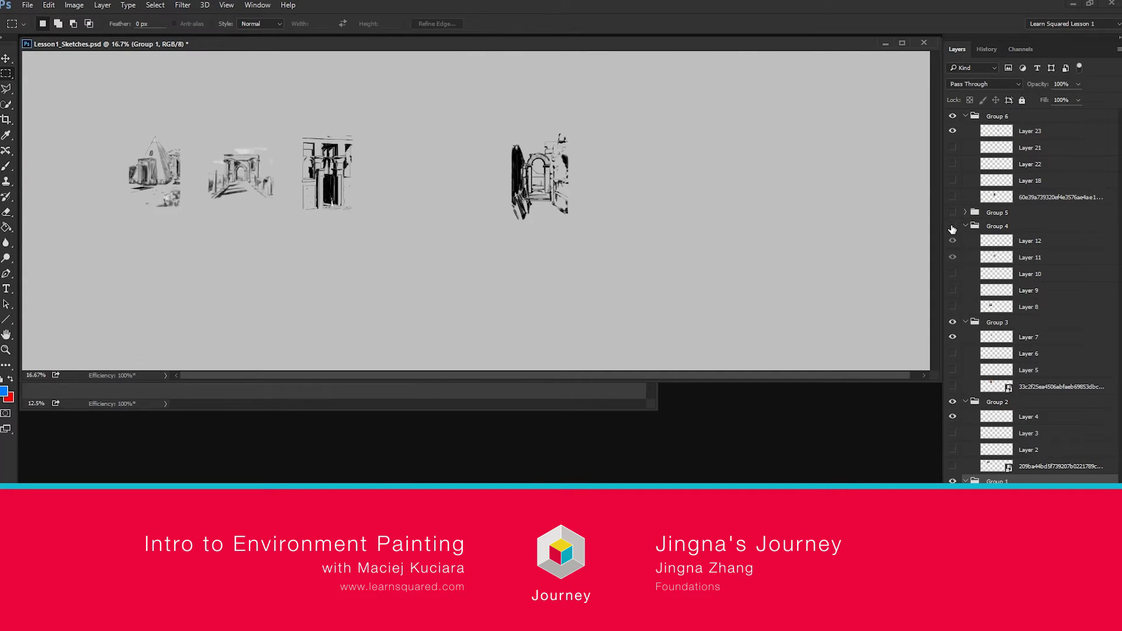
pyautogui.click(965, 227)
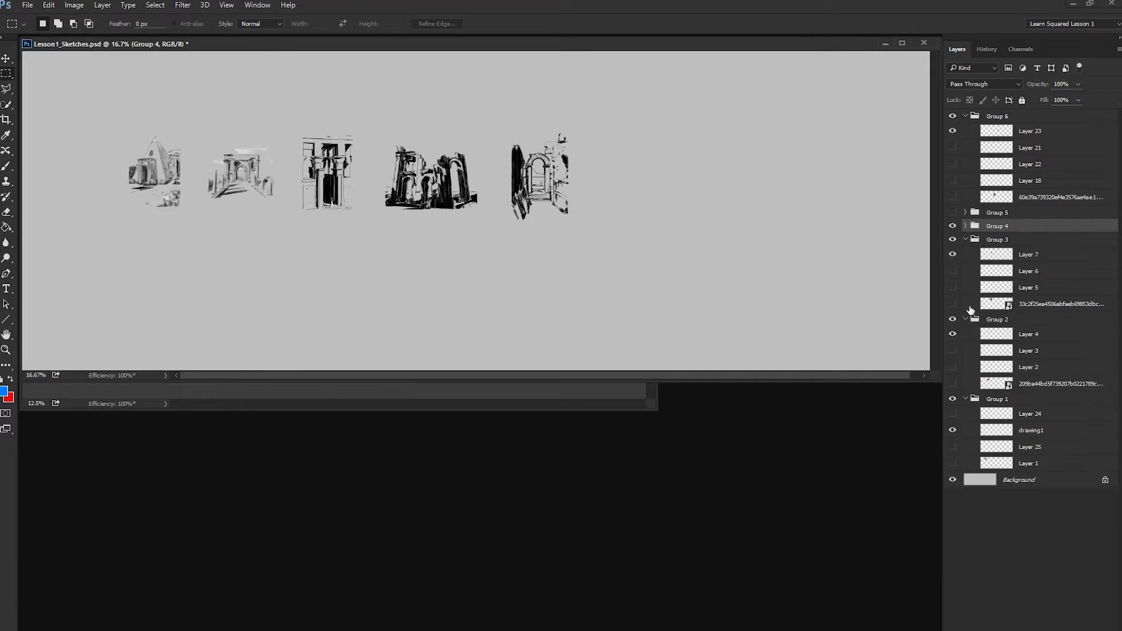
pyautogui.click(953, 320)
pyautogui.click(966, 116)
pyautogui.click(952, 116)
# Step: Select Groups 4 through 6 together, ready for the Move tool
pyautogui.click(1013, 118)
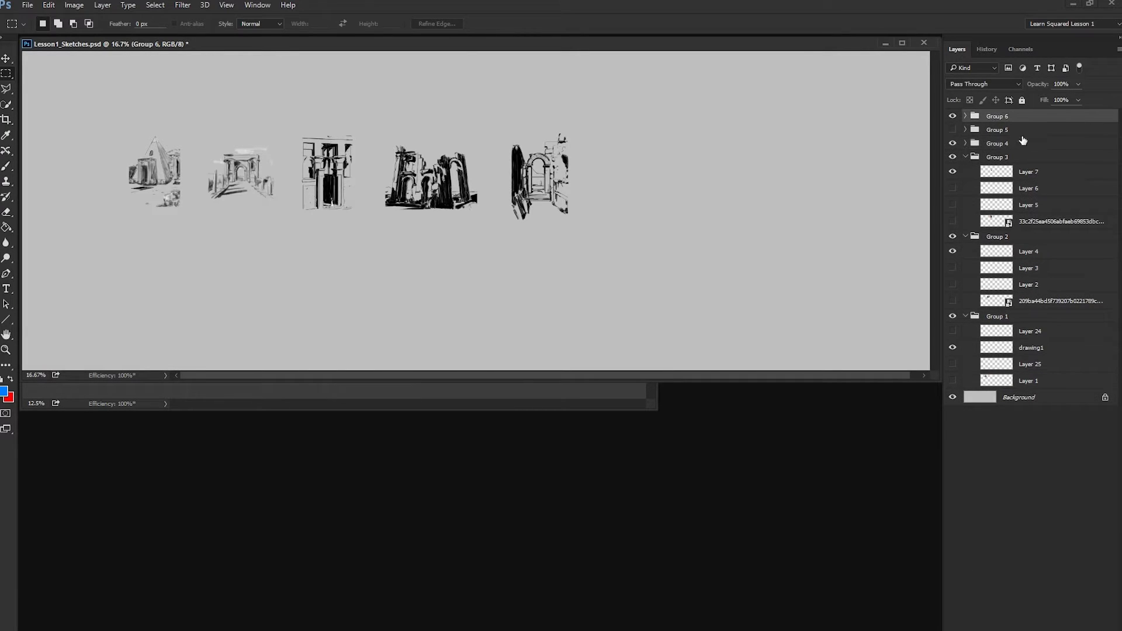
pyautogui.click(952, 129)
pyautogui.click(952, 129)
pyautogui.keyDown('shift'); pyautogui.click(1022, 142); pyautogui.keyUp('shift')
pyautogui.press('v')
# Step: Drop the last two sketches into a second row, crop around all five, and zoom to 50%
pyautogui.moveTo(757, 218); pyautogui.dragTo(521, 301)
pyautogui.press('c')
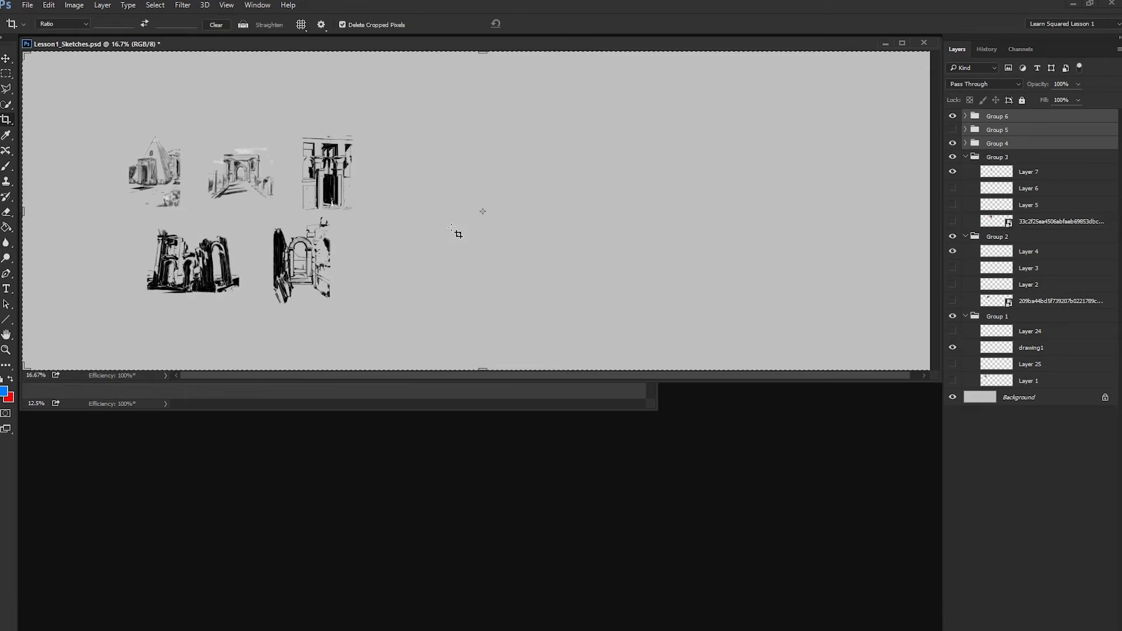
pyautogui.moveTo(115, 115); pyautogui.dragTo(366, 317)
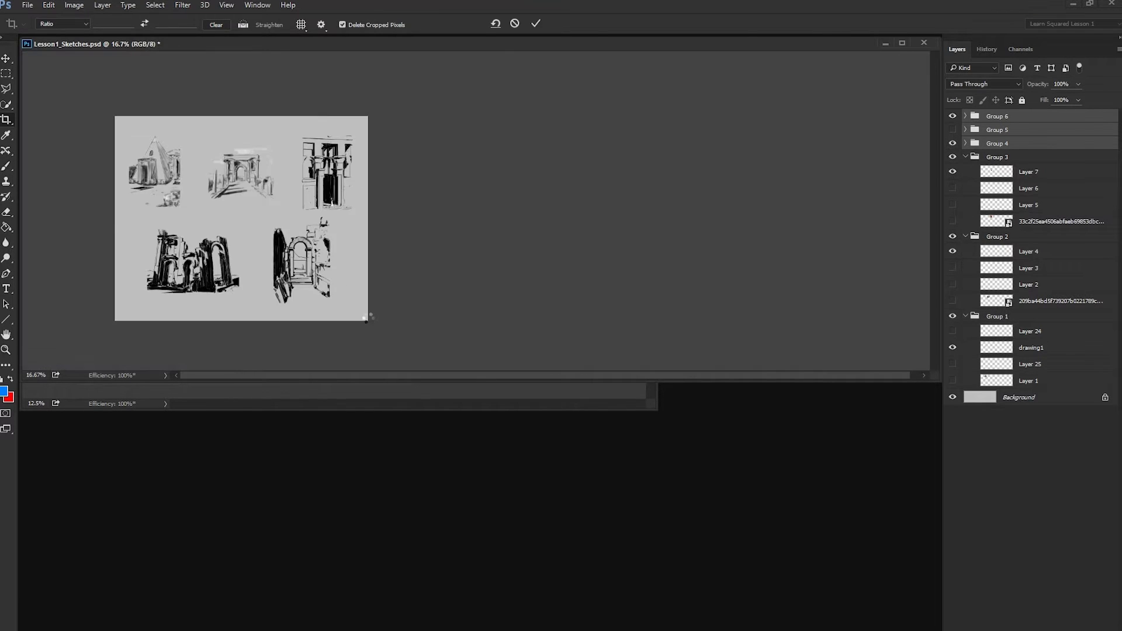
pyautogui.press('Return')
pyautogui.hotkey('ctrl', '+')
pyautogui.hotkey('ctrl', '+')
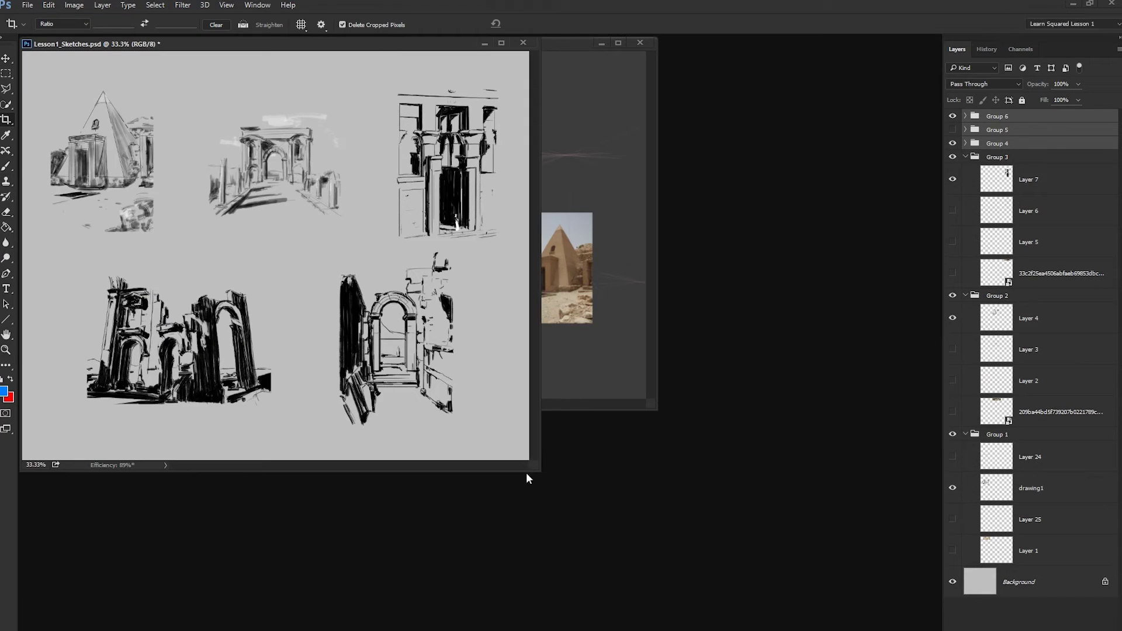
pyautogui.moveTo(527, 478); pyautogui.dragTo(897, 616)
pyautogui.hotkey('ctrl', '+')
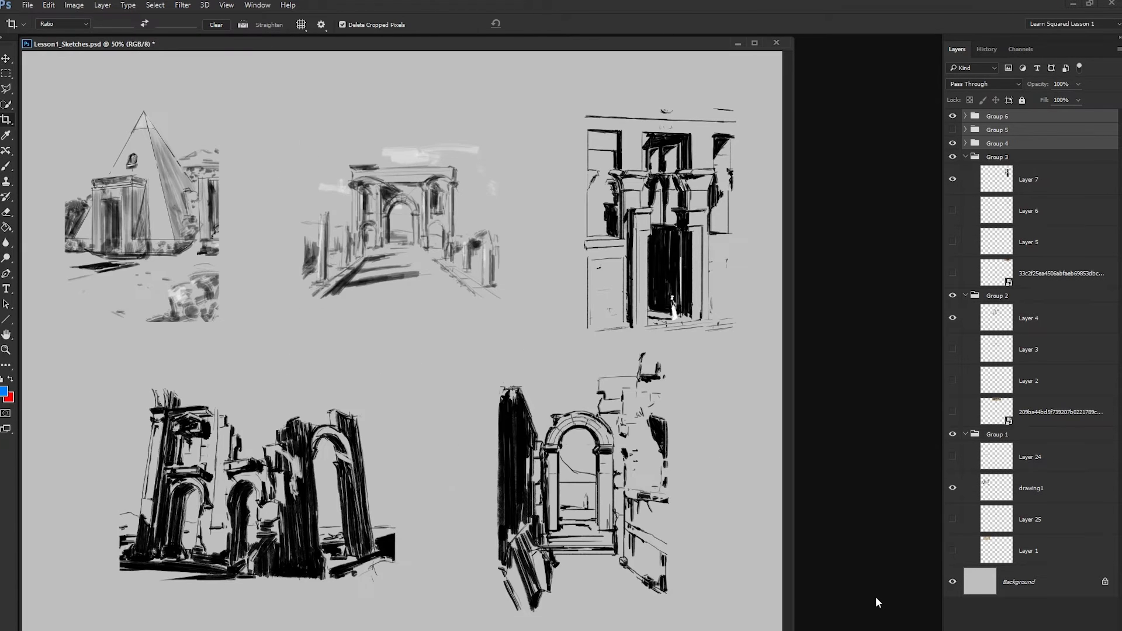
pyautogui.moveTo(568, 42)
pyautogui.mouseDown()
pyautogui.moveTo(690, 17)
pyautogui.moveTo(608, 15)
pyautogui.mouseUp()
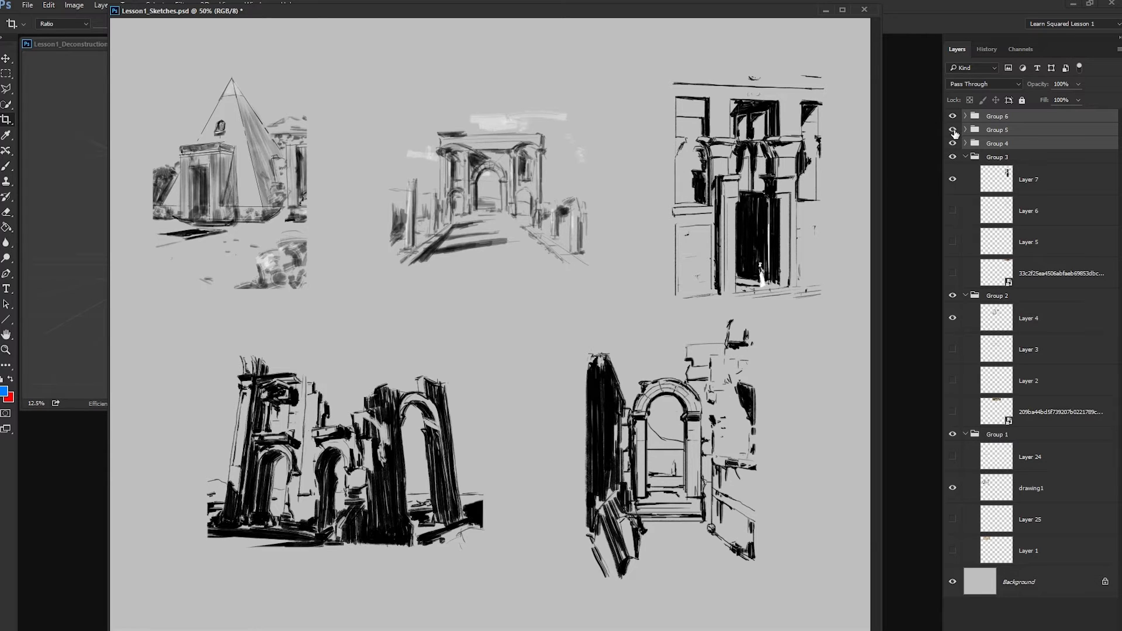
pyautogui.click(953, 130)
pyautogui.click(950, 132)
# Step: In full-screen view, add a new empty top layer with red as the foreground colour
pyautogui.press('f')
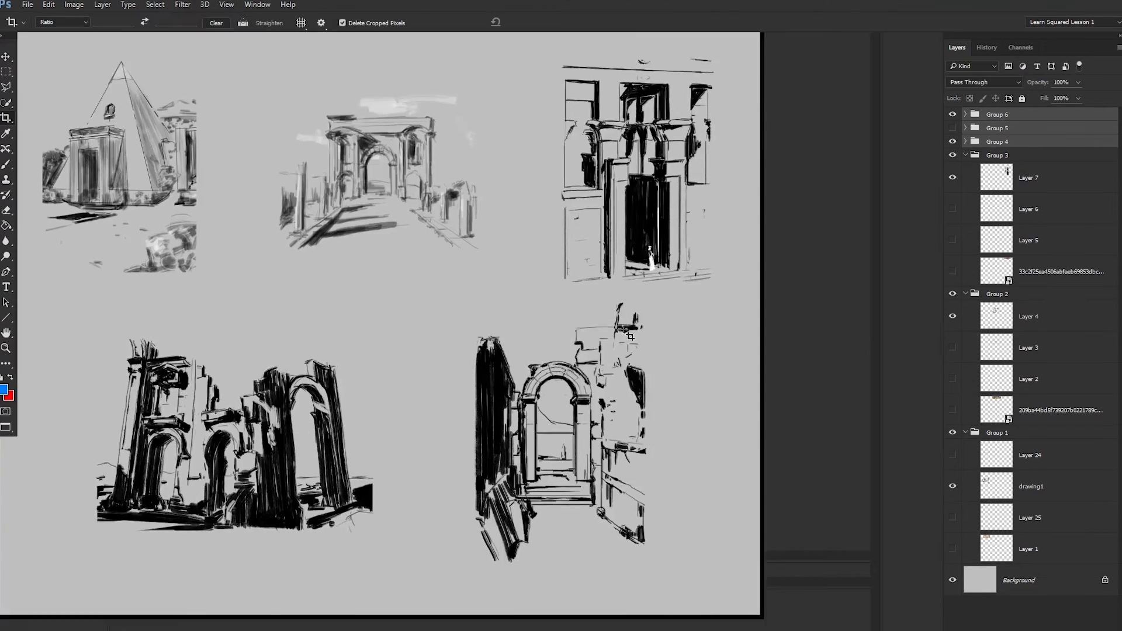
pyautogui.moveTo(178, 601); pyautogui.dragTo(500, 374)
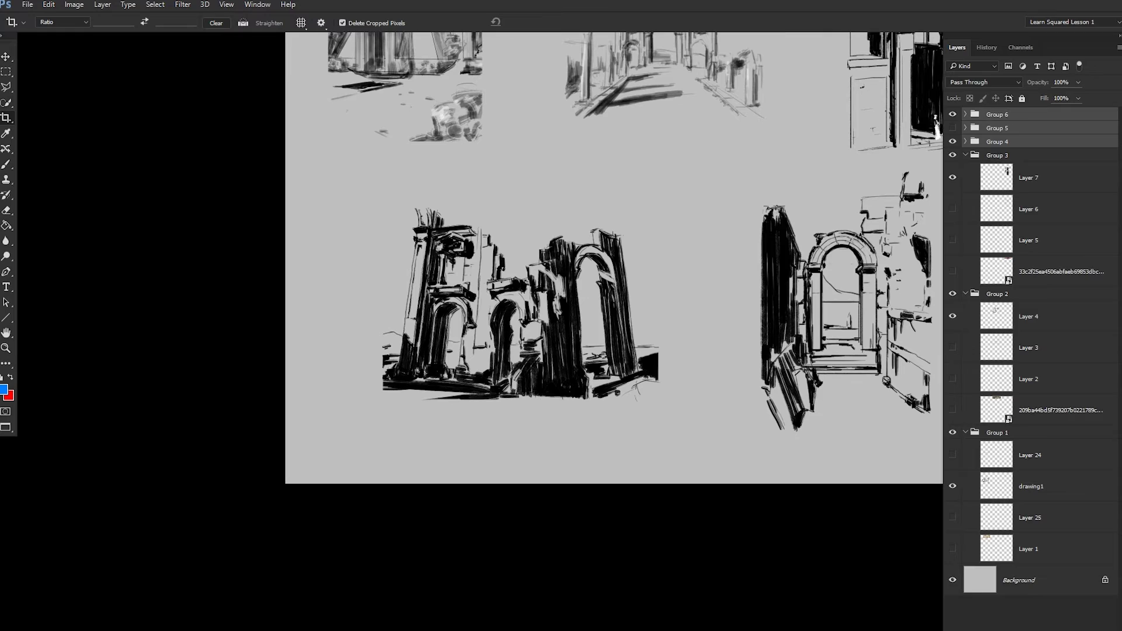
pyautogui.hotkey('ctrl', 'shift', 'alt', 'n')
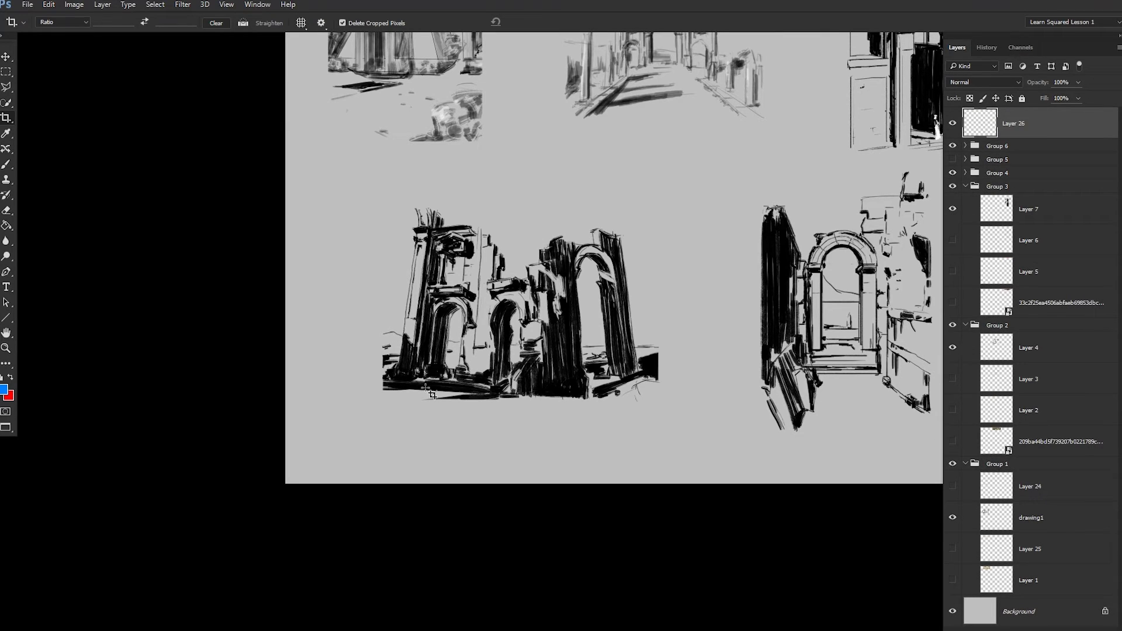
pyautogui.press('x')
# Step: Draw a rectangular marquee around the arched ruin, redo it, then deselect
pyautogui.press('m')
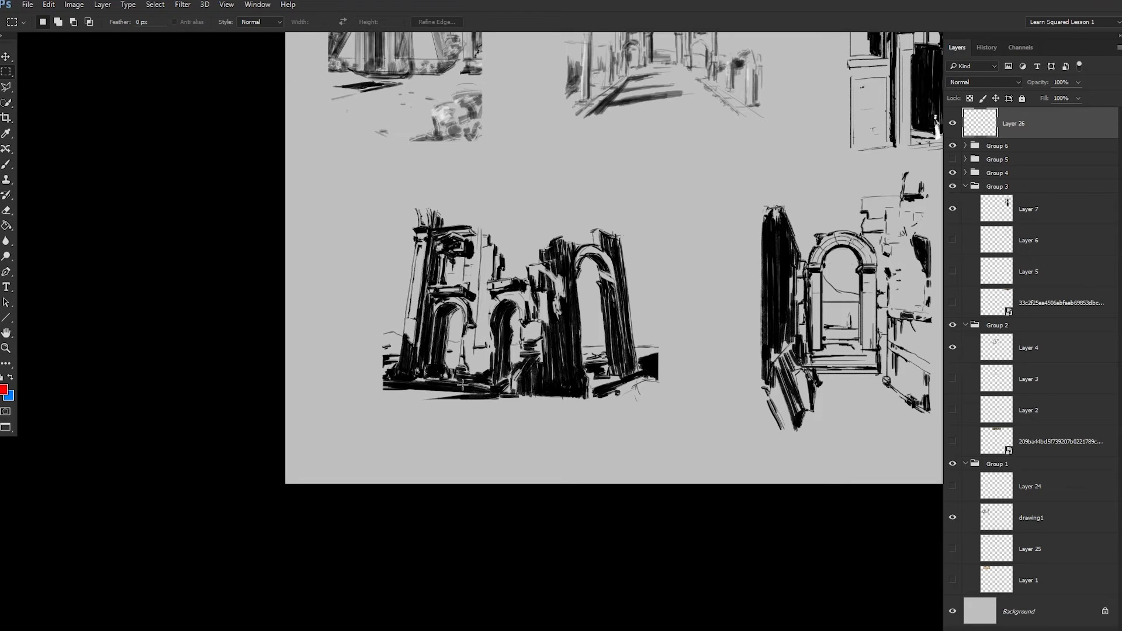
pyautogui.moveTo(462, 385)
pyautogui.mouseDown()
pyautogui.moveTo(752, 340)
pyautogui.moveTo(801, 300)
pyautogui.mouseUp()
pyautogui.scroll(-3, 724, 251)
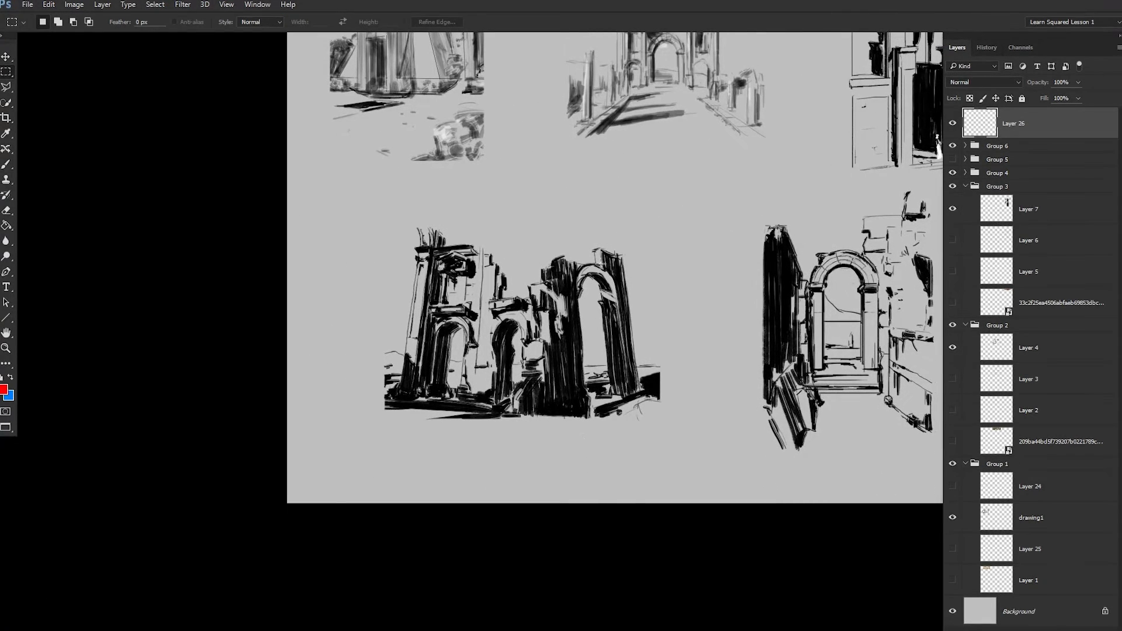
pyautogui.moveTo(615, 237); pyautogui.dragTo(648, 399)
pyautogui.moveTo(376, 413); pyautogui.dragTo(539, 220)
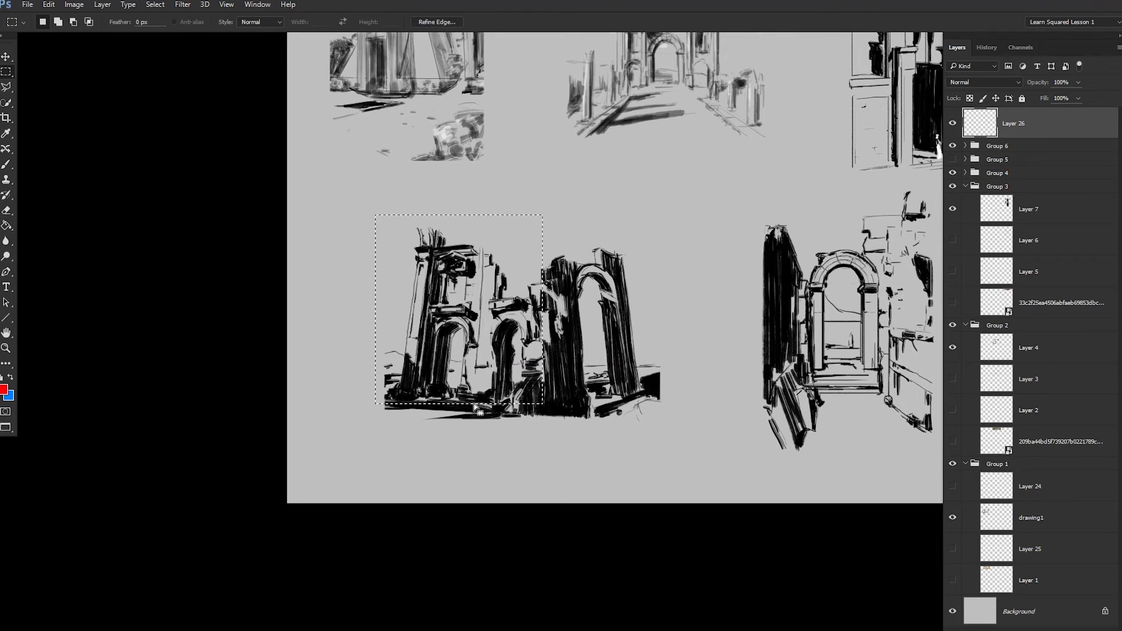
pyautogui.moveTo(435, 107)
pyautogui.mouseDown()
pyautogui.moveTo(600, 296)
pyautogui.moveTo(741, 277)
pyautogui.mouseUp()
pyautogui.click(594, 327)
# Step: On a new layer, draw four red perspective lines across the arched ruin down to its base
pyautogui.press('u')
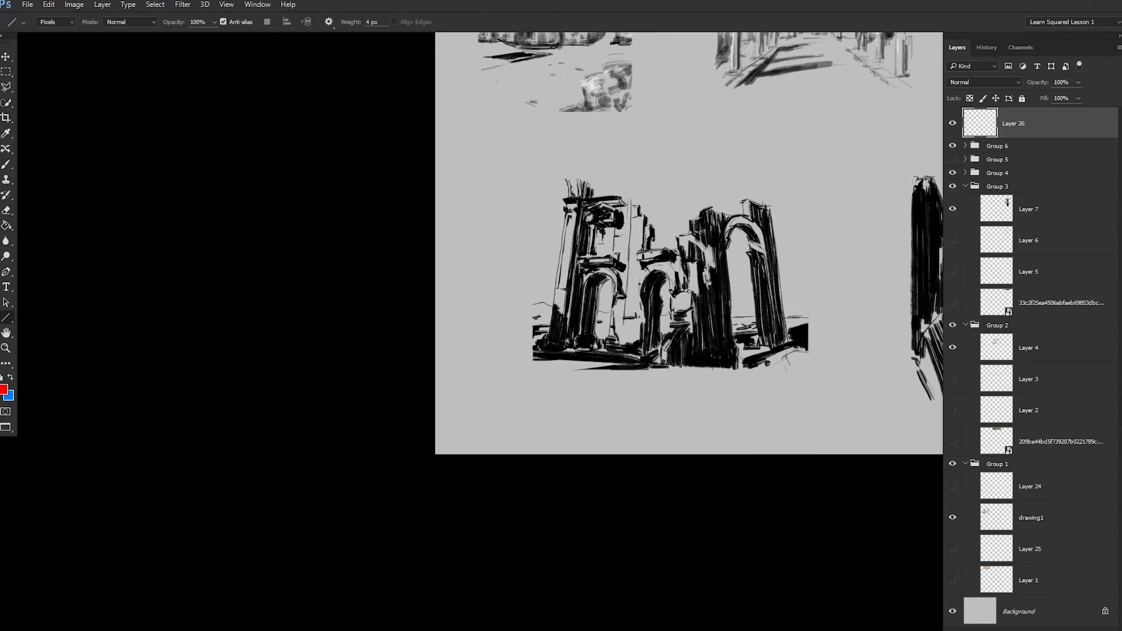
pyautogui.hotkey('ctrl', 'alt', 'shift', 'n')
pyautogui.moveTo(771, 232); pyautogui.dragTo(406, 283)
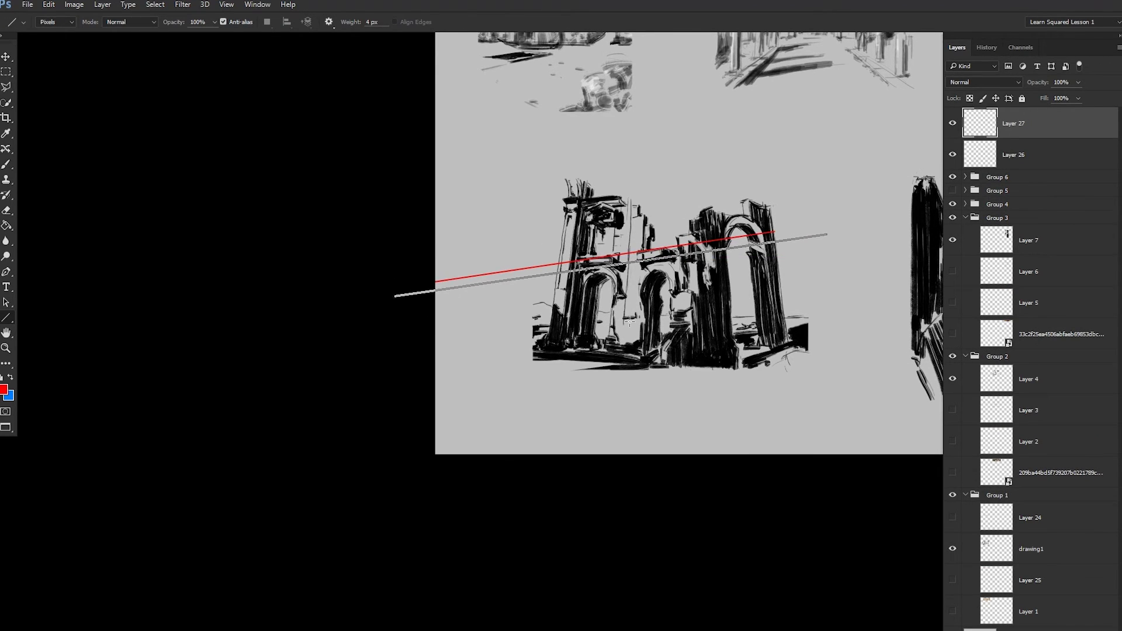
pyautogui.moveTo(826, 234); pyautogui.dragTo(397, 296)
pyautogui.moveTo(845, 347); pyautogui.dragTo(383, 323)
pyautogui.moveTo(838, 377); pyautogui.dragTo(354, 335)
# Step: Switch to blue and draw lines along the ruin's top, through the arches, and along the base
pyautogui.click(11, 376)
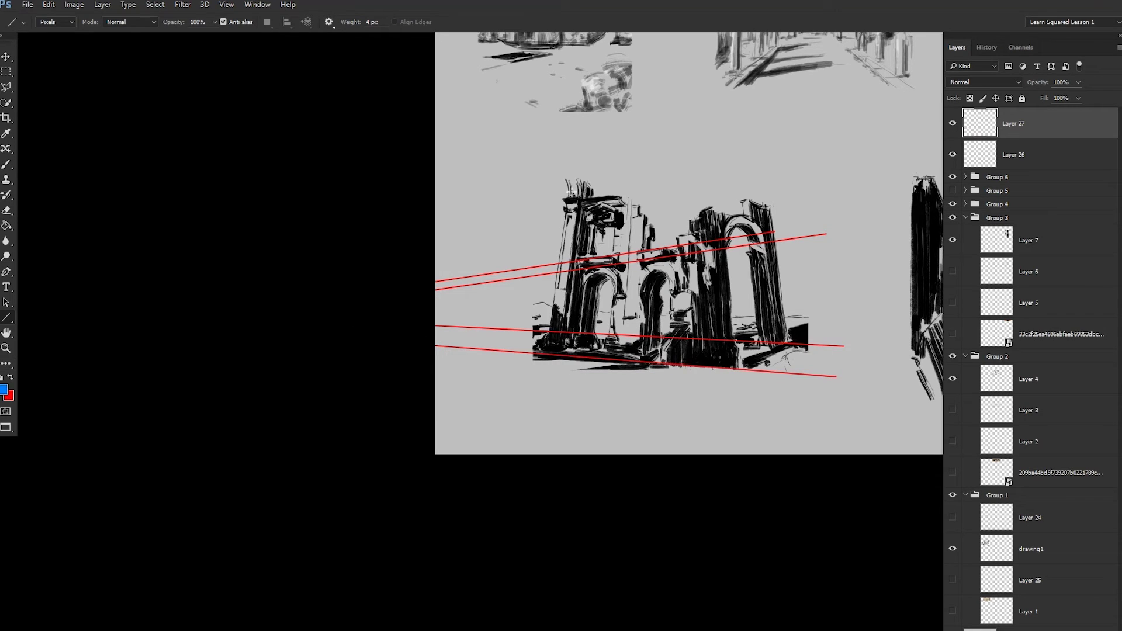
pyautogui.moveTo(808, 178); pyautogui.dragTo(231, 226)
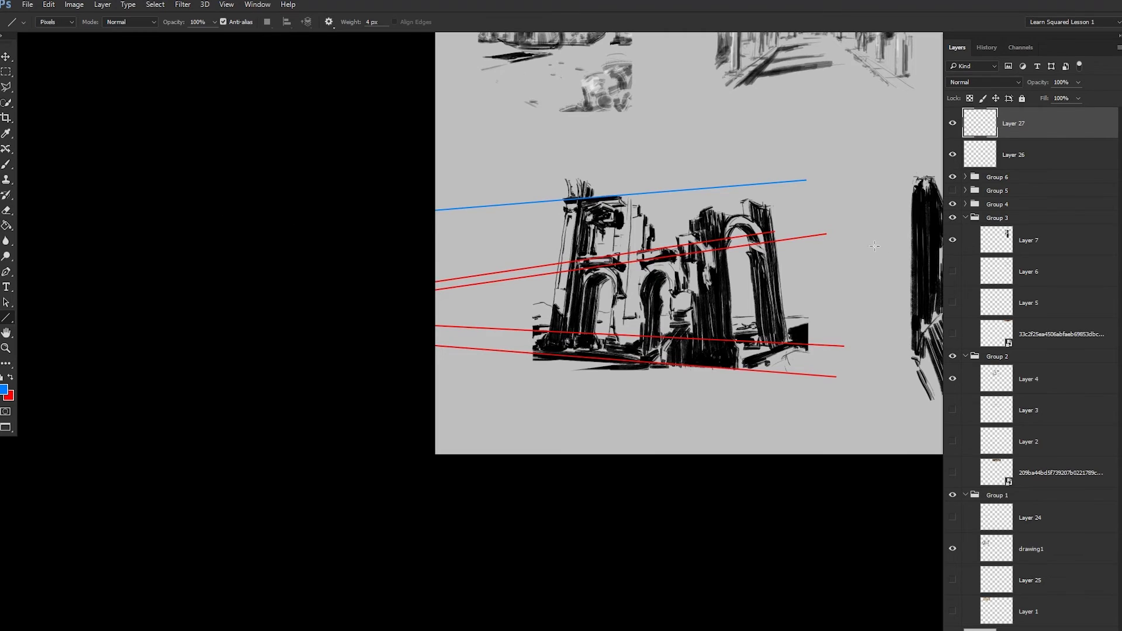
pyautogui.moveTo(886, 250)
pyautogui.mouseDown()
pyautogui.moveTo(313, 264)
pyautogui.moveTo(335, 274)
pyautogui.moveTo(338, 266)
pyautogui.mouseUp()
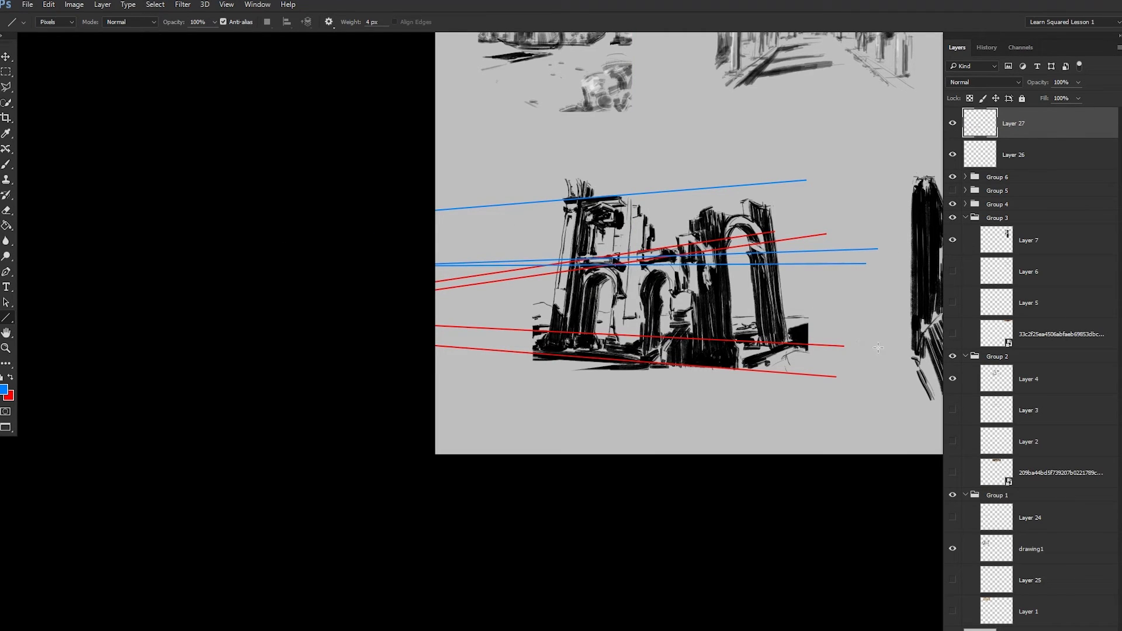
pyautogui.moveTo(904, 372); pyautogui.dragTo(316, 340)
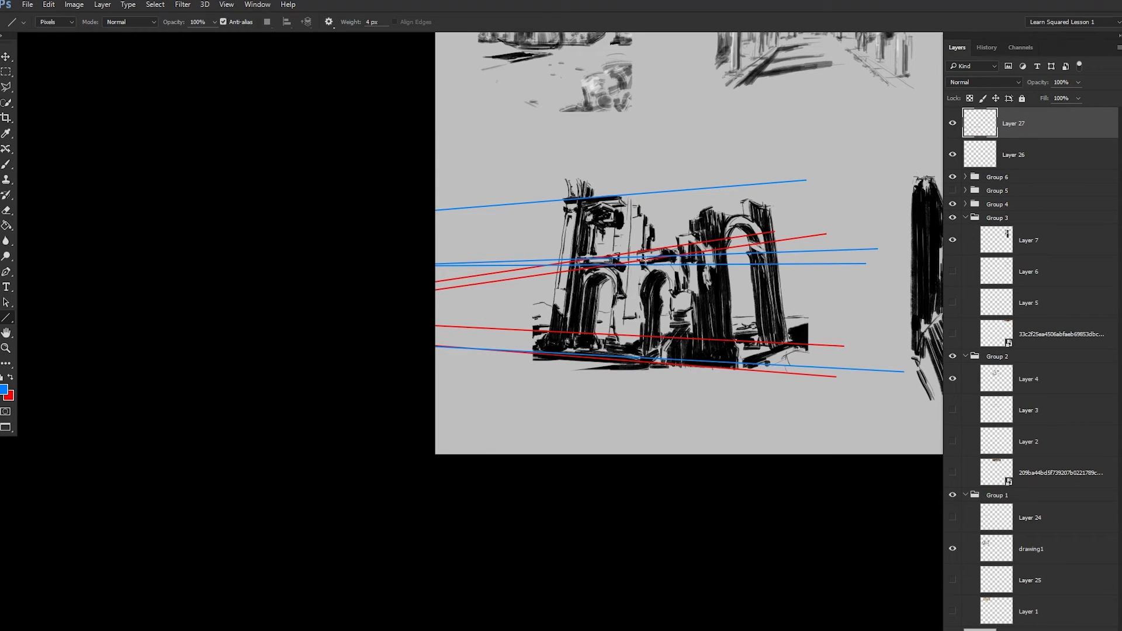
pyautogui.moveTo(645, 256); pyautogui.dragTo(613, 327)
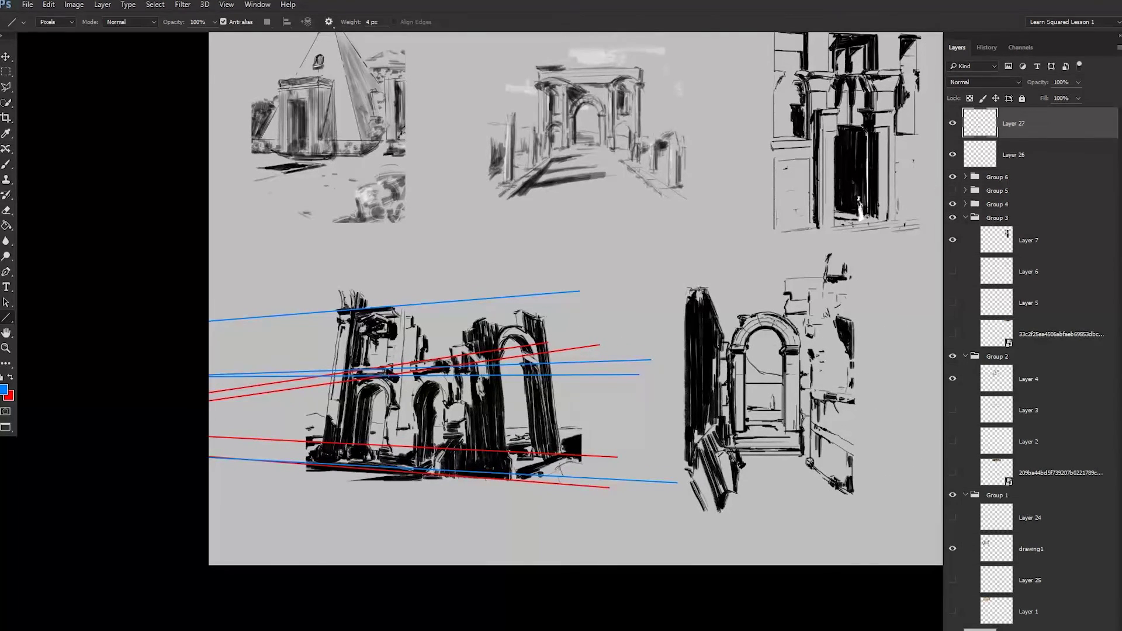
# Step: On a new layer, brush a small blue block outline with a slanted side above the ruin
pyautogui.hotkey('ctrl', 'shift', 'alt', 'n')
pyautogui.press('b')
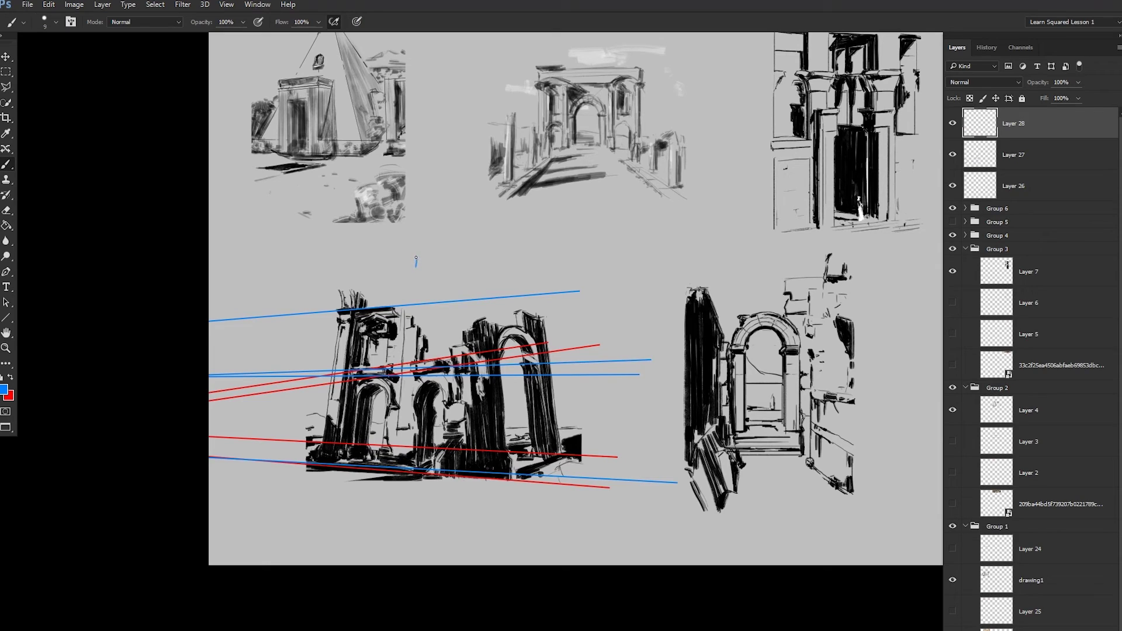
pyautogui.moveTo(415, 268)
pyautogui.mouseDown()
pyautogui.moveTo(465, 269)
pyautogui.moveTo(456, 258)
pyautogui.moveTo(466, 267)
pyautogui.mouseUp()
pyautogui.moveTo(336, 320); pyautogui.dragTo(327, 464)
pyautogui.moveTo(415, 263); pyautogui.dragTo(443, 268)
pyautogui.moveTo(468, 267); pyautogui.dragTo(491, 271)
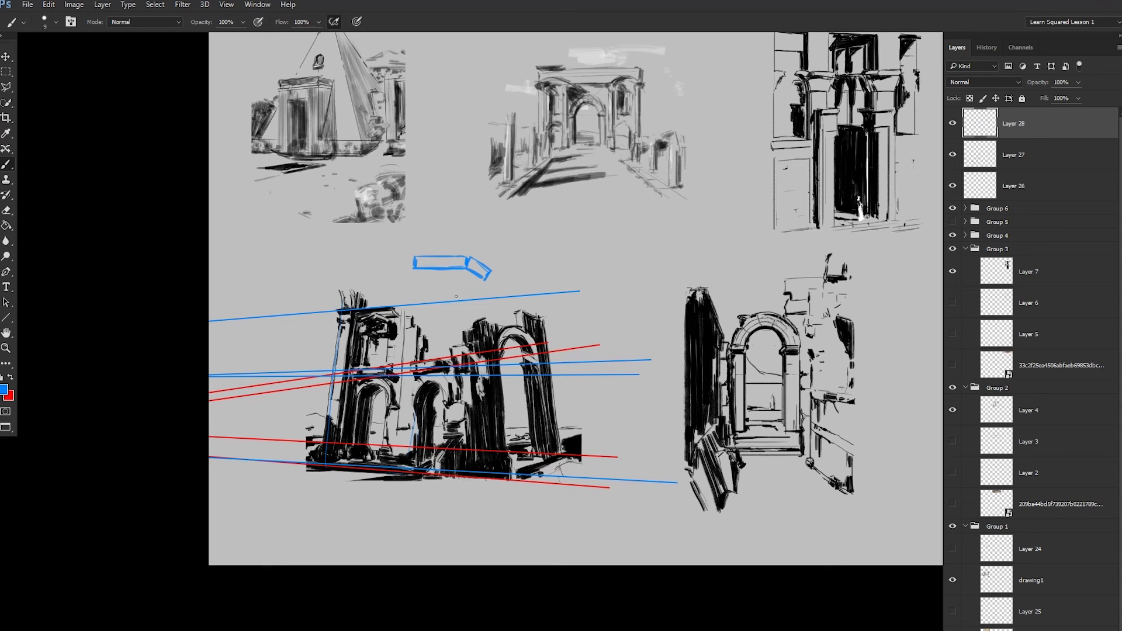
# Step: Set the foreground colour to green in the Color Picker and return to the Brush
pyautogui.click(5, 392)
pyautogui.moveTo(342, 436); pyautogui.dragTo(342, 450)
pyautogui.click(449, 339)
pyautogui.press('b')
# Step: Brush green perspective lines across the arches and base, plus a green box beside the blue block
pyautogui.moveTo(461, 500); pyautogui.dragTo(679, 408)
pyautogui.moveTo(452, 320); pyautogui.dragTo(644, 376)
pyautogui.moveTo(511, 363); pyautogui.dragTo(650, 379)
pyautogui.moveTo(461, 422); pyautogui.dragTo(627, 397)
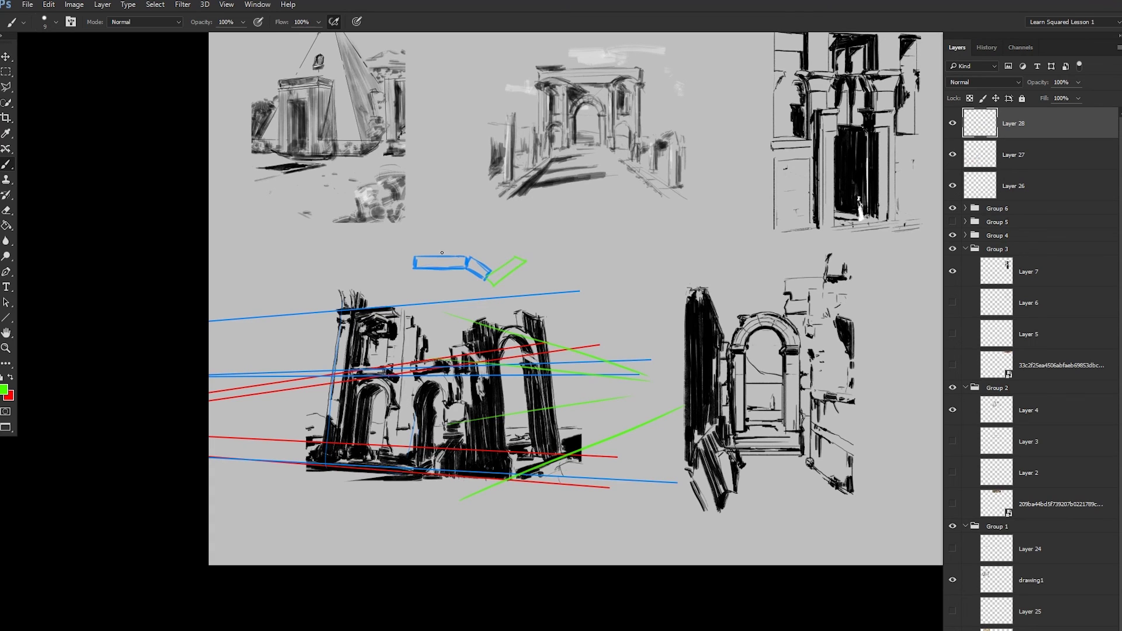
pyautogui.moveTo(438, 249)
pyautogui.mouseDown()
pyautogui.moveTo(444, 239)
pyautogui.moveTo(504, 258)
pyautogui.mouseUp()
pyautogui.moveTo(459, 221)
pyautogui.mouseDown()
pyautogui.moveTo(468, 254)
pyautogui.moveTo(452, 253)
pyautogui.mouseUp()
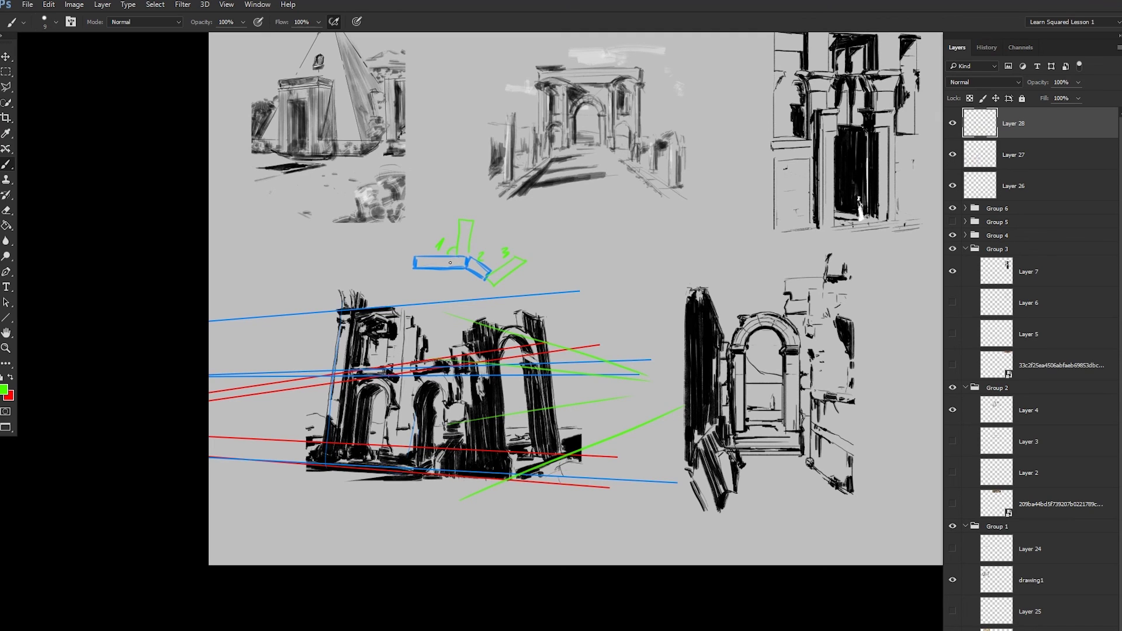